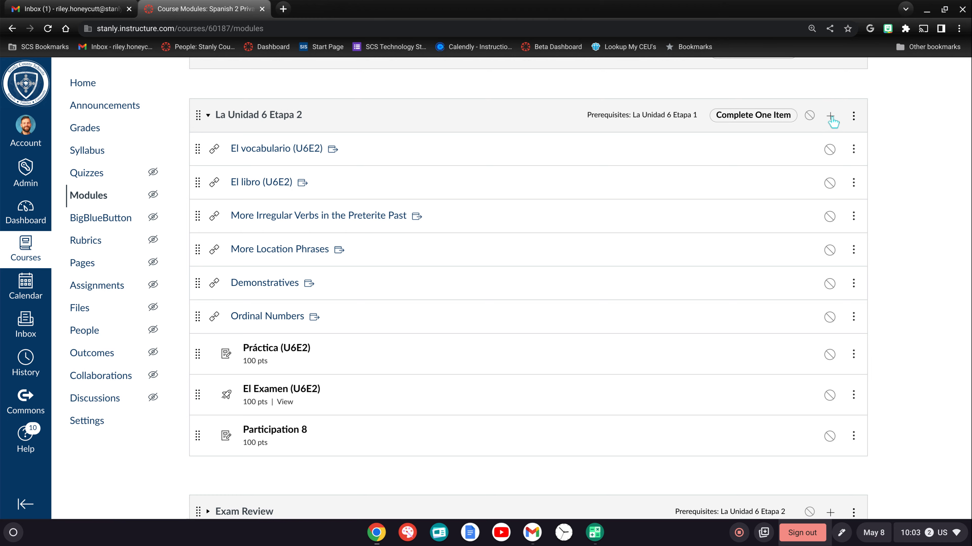
Start a new quiz item in the La Unidad 6 Etapa 2 module and name it "Pre-assessment (U6E3)".
left_click(830, 116)
left_click(369, 188)
left_click(354, 227)
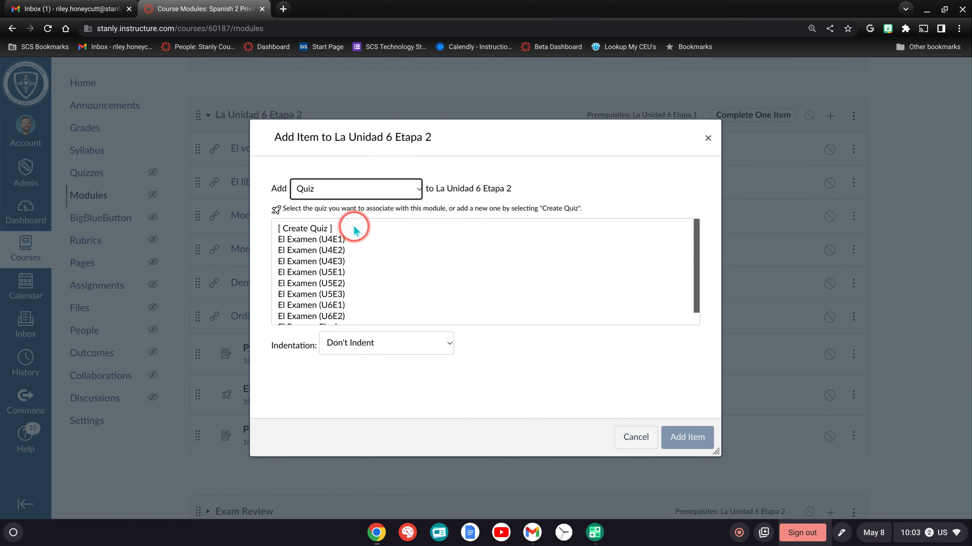
left_click(307, 229)
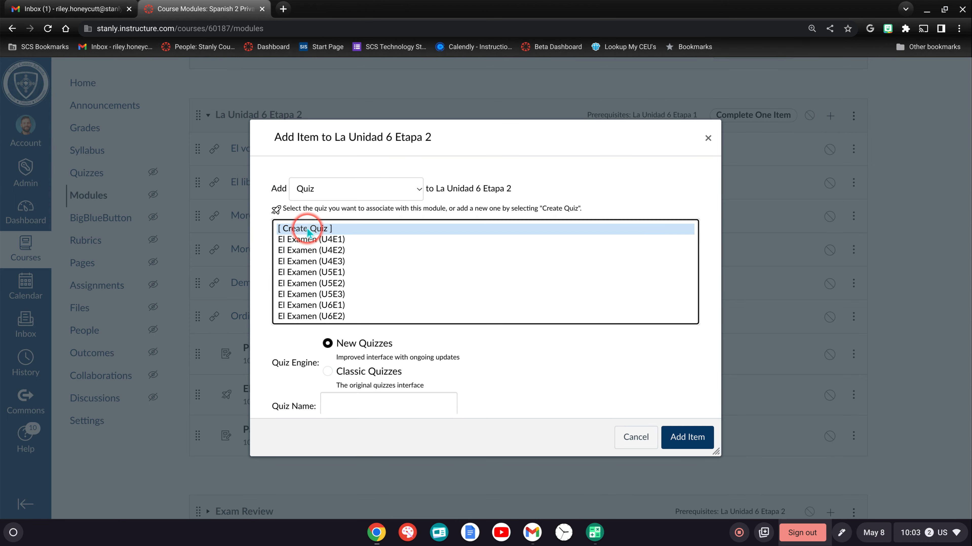
left_click(388, 399)
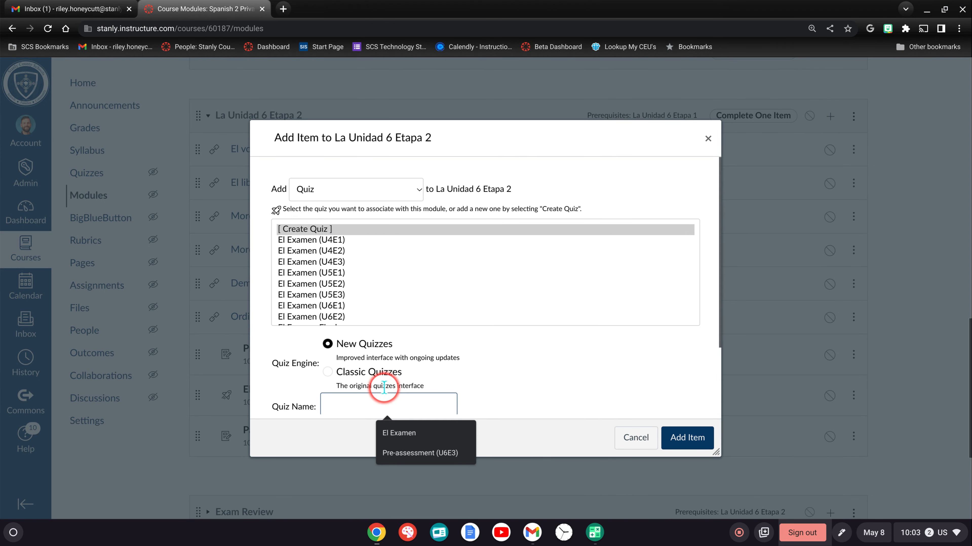
scroll(383, 390, "up", 1)
left_click(410, 411)
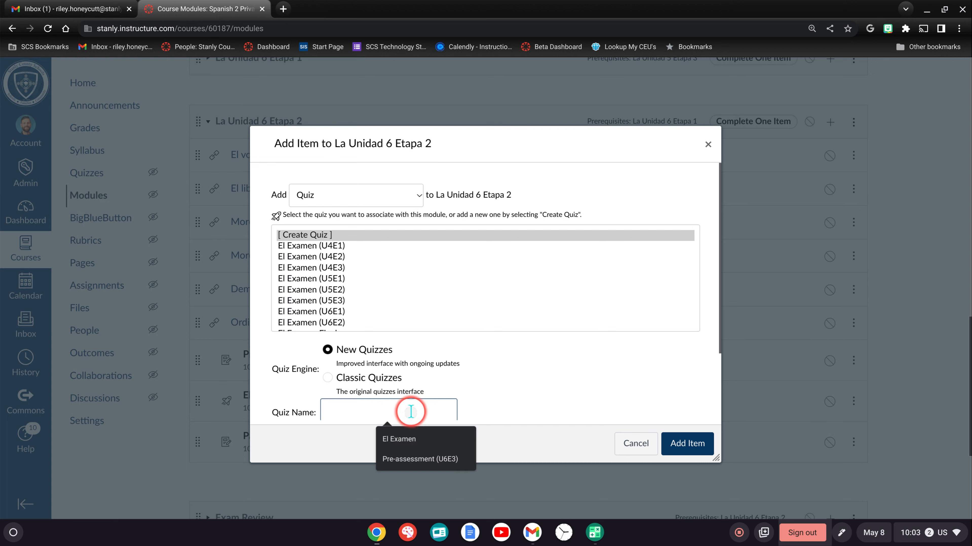
left_click(414, 459)
Assign the new quiz to the Test group and add it to the module.
scroll(560, 331, "down", 2)
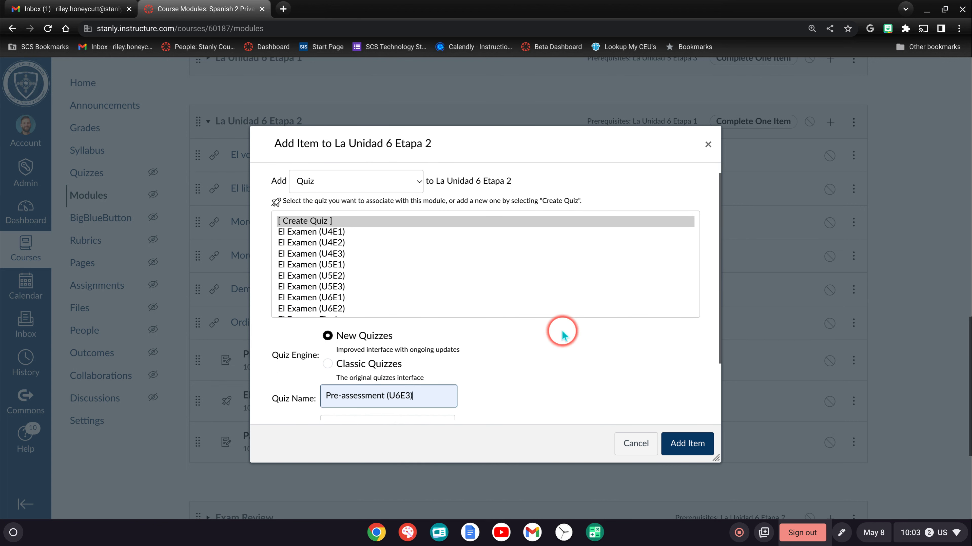
scroll(556, 339, "down", 1)
left_click(425, 355)
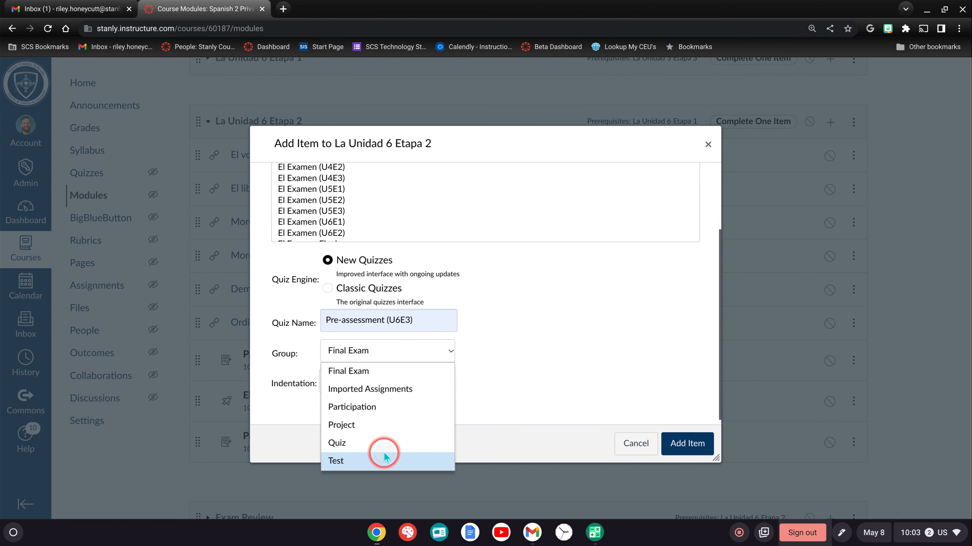
left_click(384, 459)
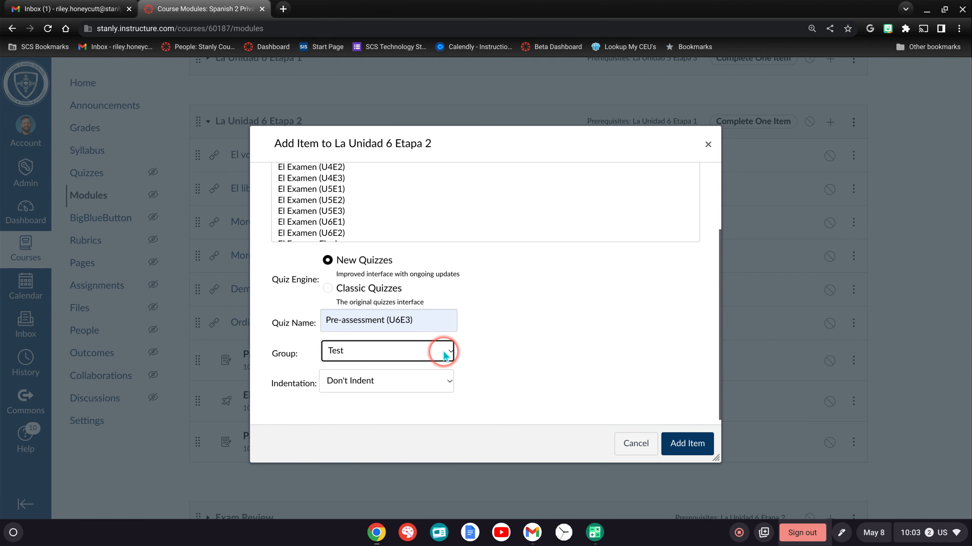
scroll(580, 366, "down", 1)
left_click(685, 441)
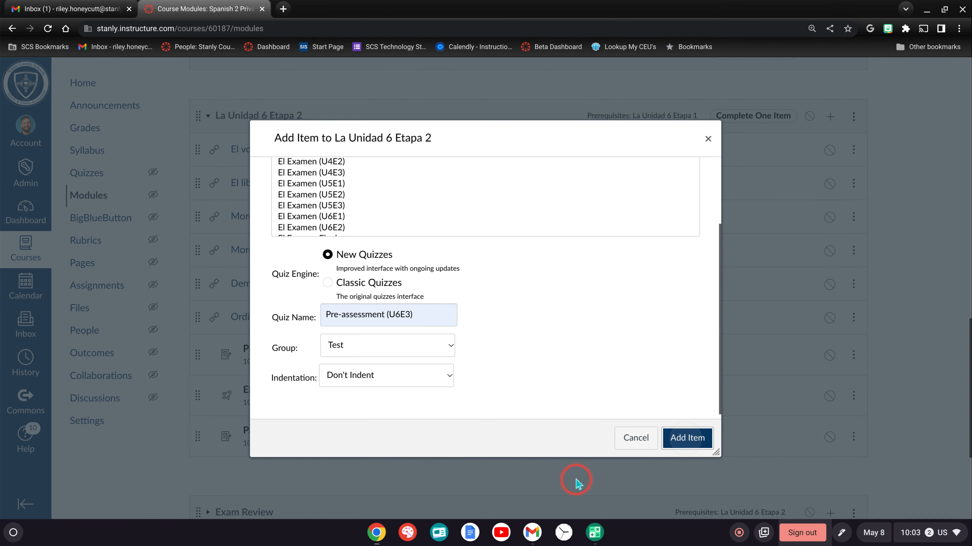
Open the Pre-assessment (U6E3) quiz from the module, set its points to 100 and save it.
scroll(462, 405, "down", 1)
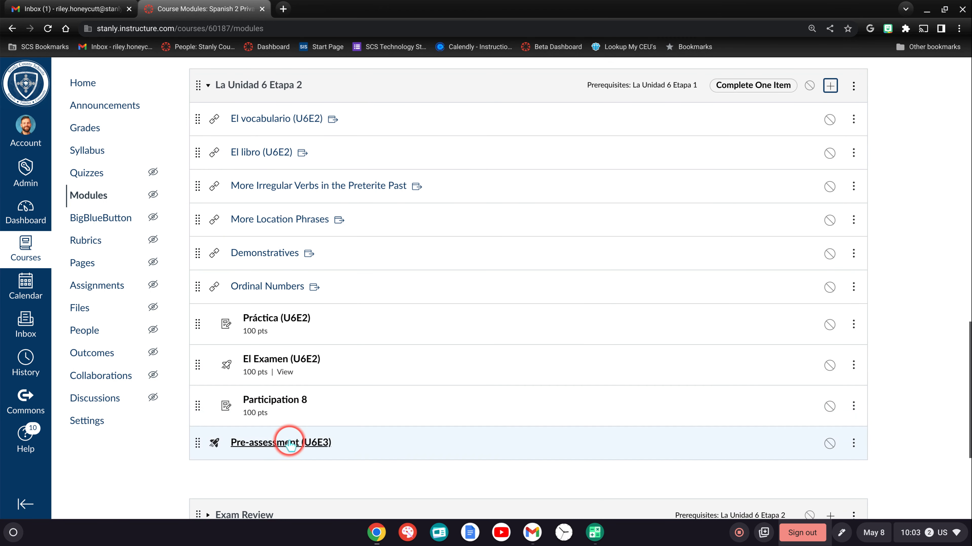
left_click(310, 442)
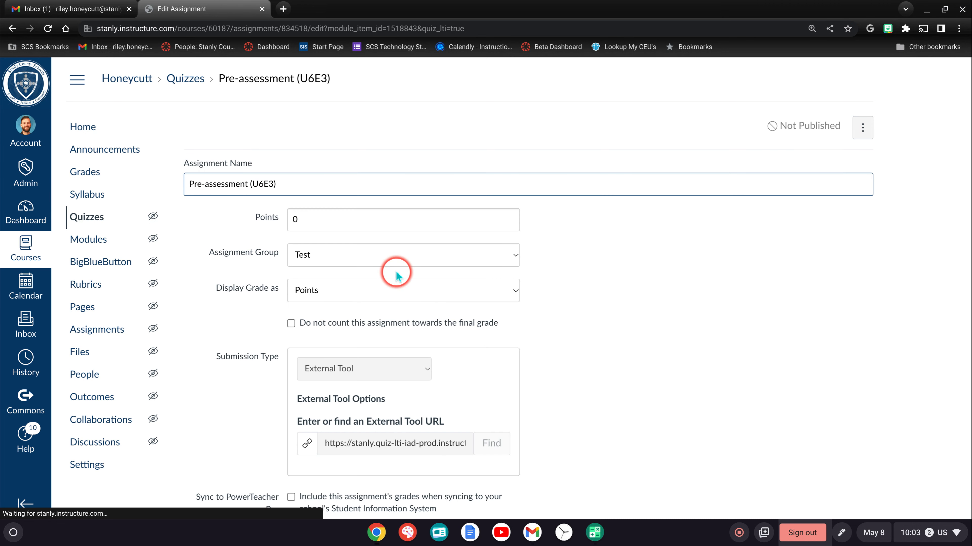
double_click(323, 221)
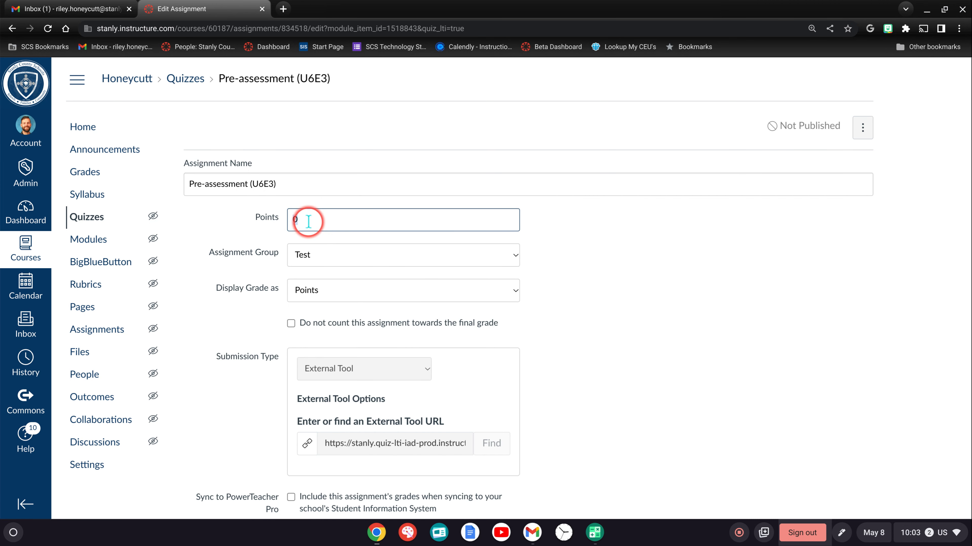
type("100")
scroll(355, 270, "down", 1)
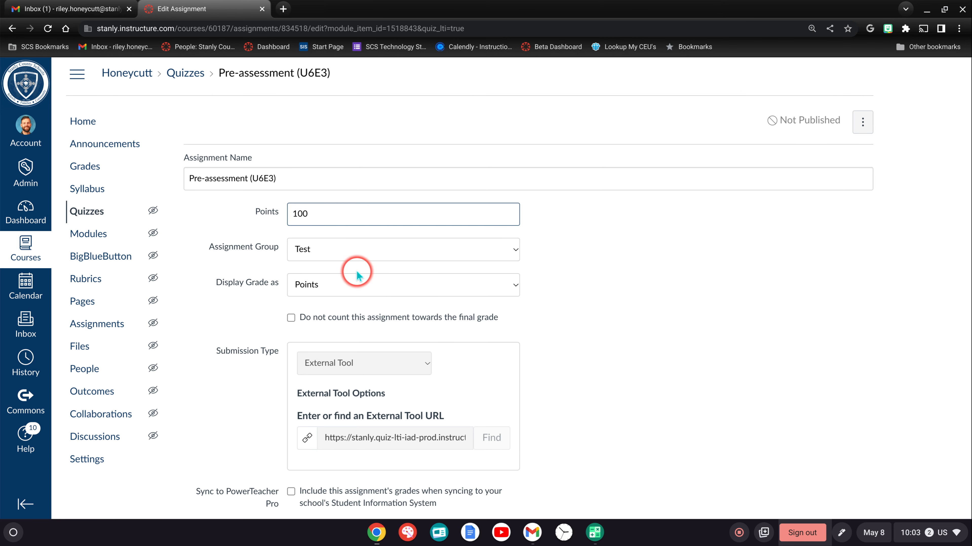
scroll(372, 321, "down", 4)
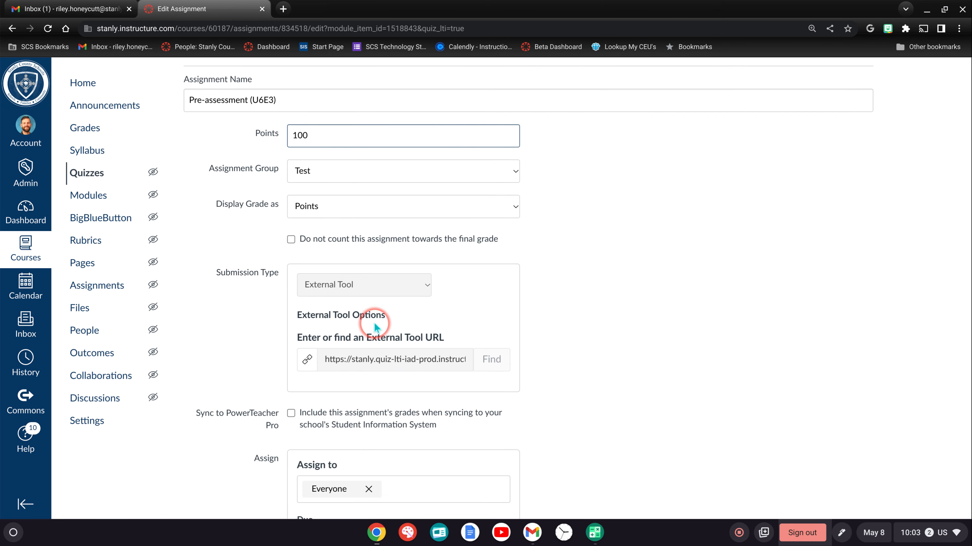
scroll(374, 326, "down", 5)
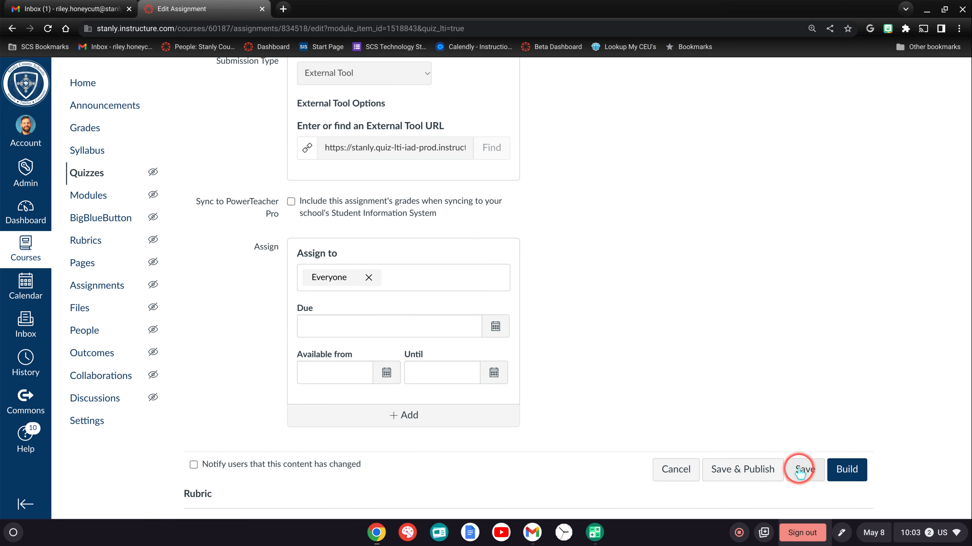
left_click(800, 474)
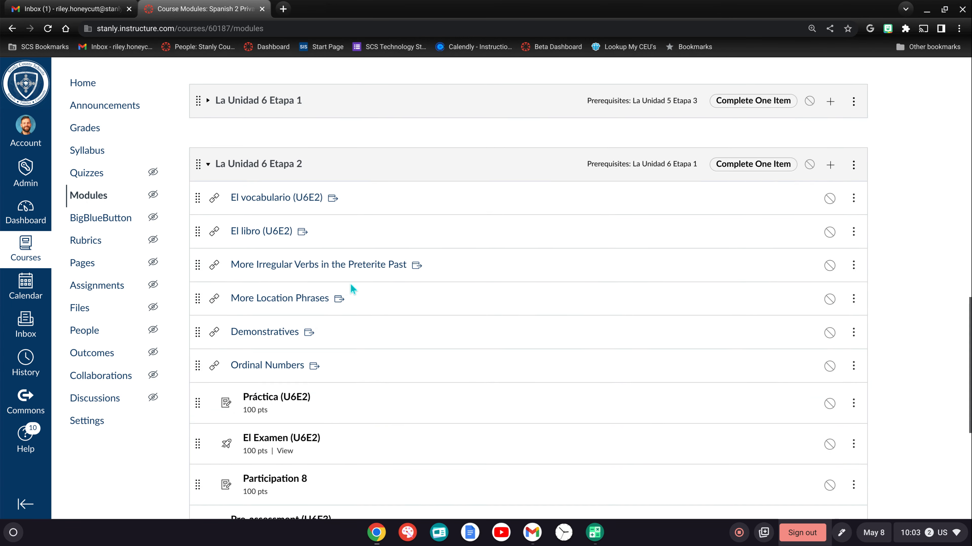
Reopen the Pre-assessment (U6E3) quiz from the module and enter its question builder.
left_click(302, 451)
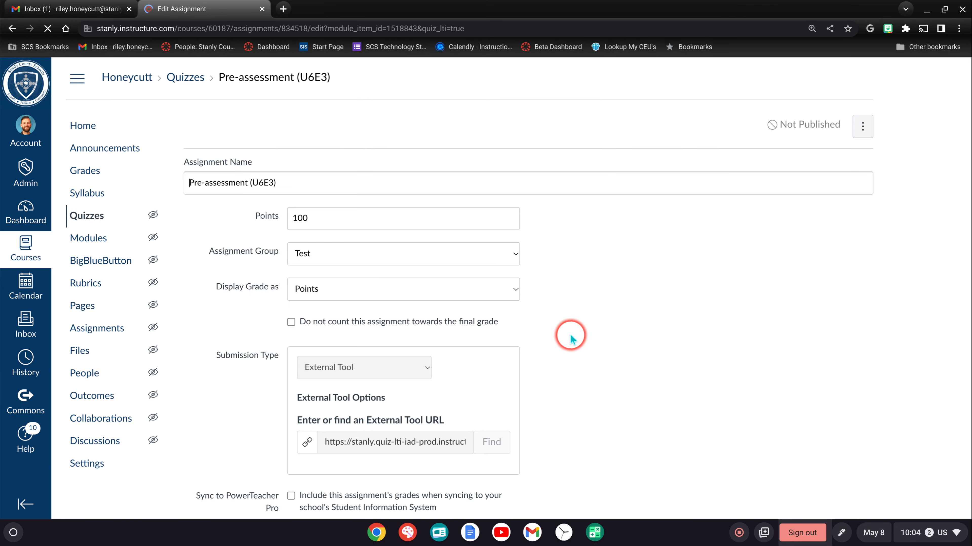
scroll(571, 338, "down", 5)
scroll(570, 339, "down", 5)
left_click(826, 398)
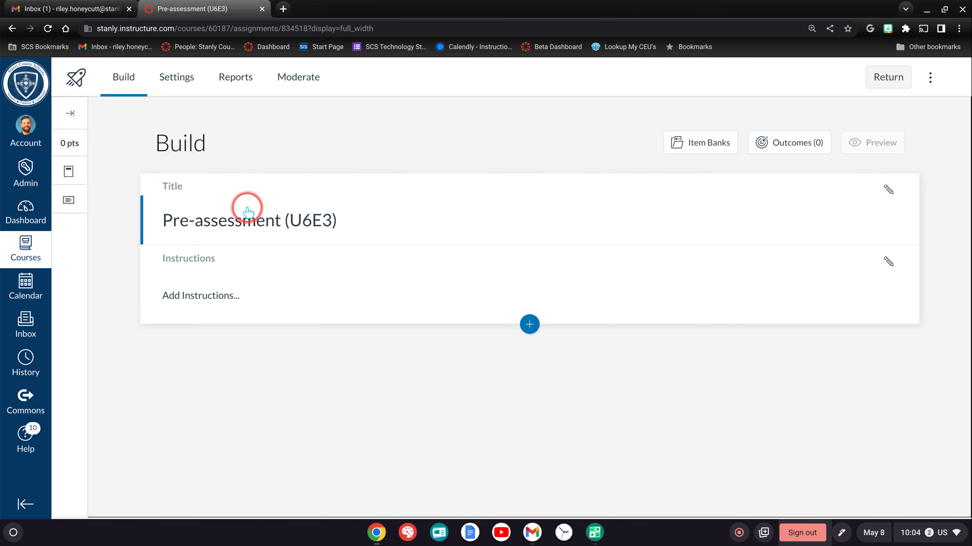
Add the quiz instructions "For questions 1-5, conjugate the verb to the correct form." and save them.
left_click(242, 295)
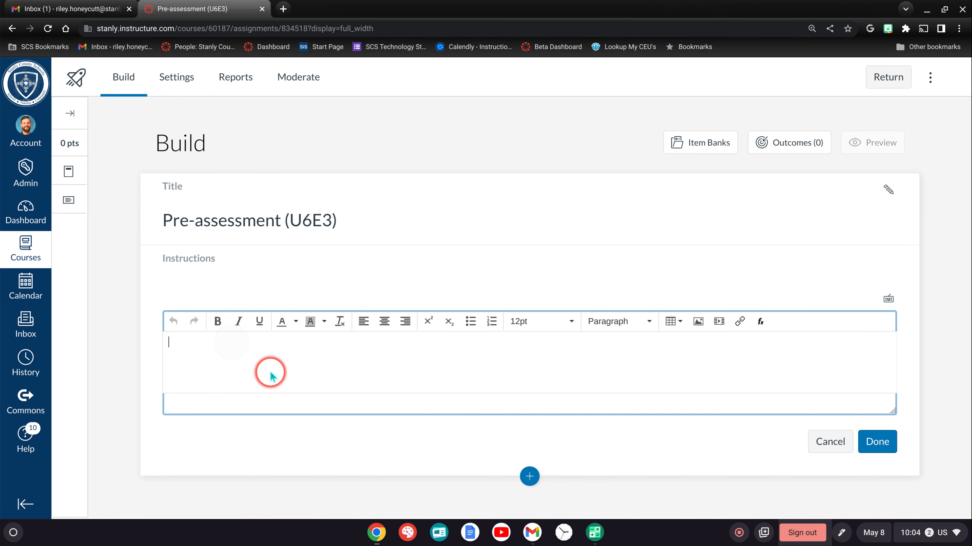
type("For questions 1-5, comjugate the")
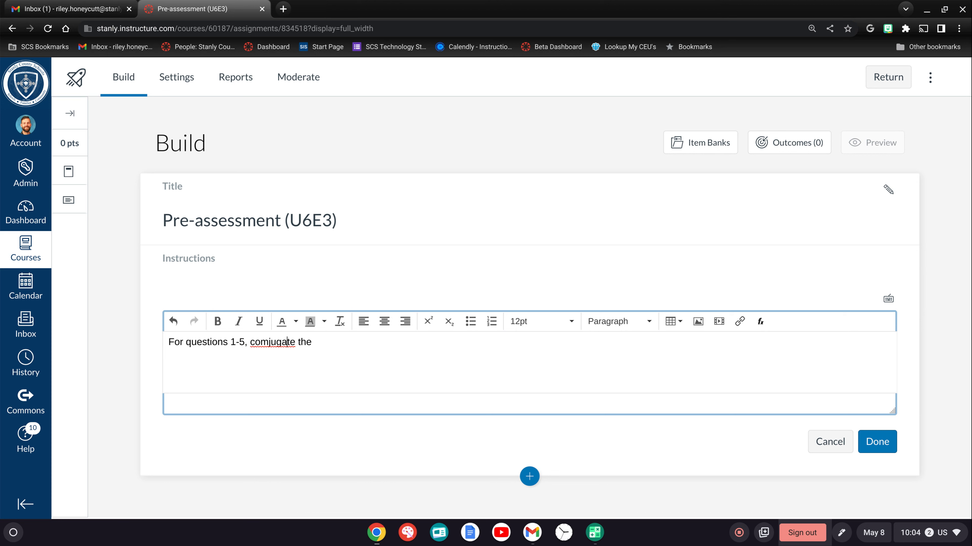
key("Right")
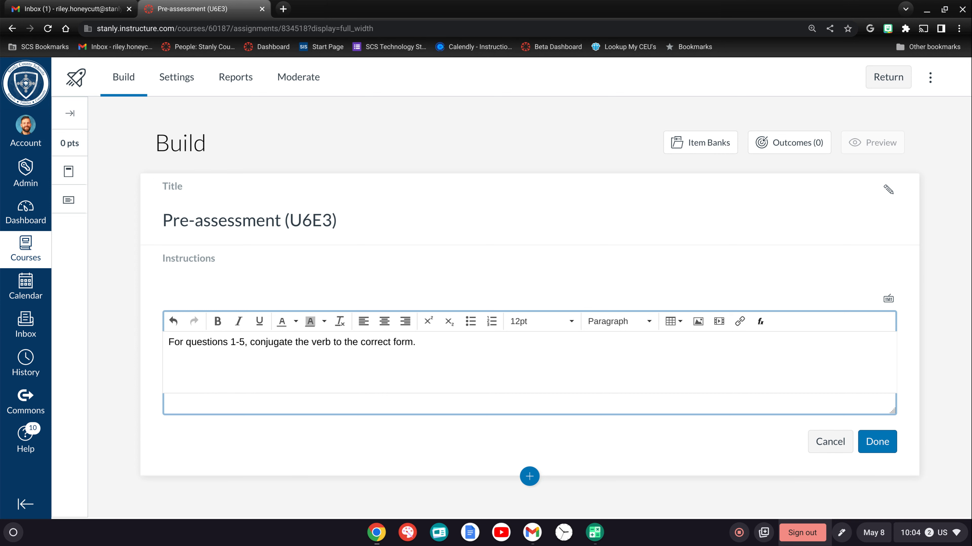
left_click(877, 442)
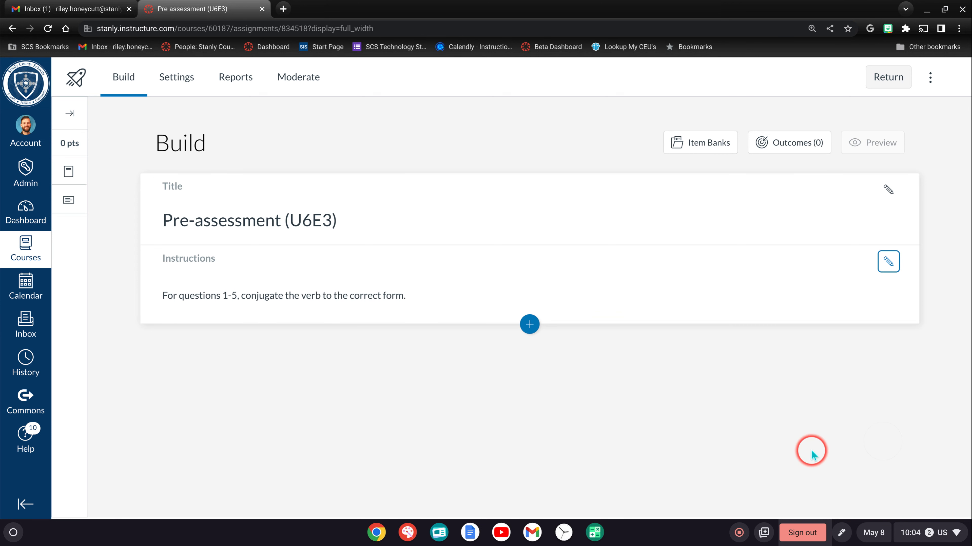
Insert a Fill in the Blank question with the stem "Yo `estudio` (estudiar) en mi casa." and save it.
left_click(529, 327)
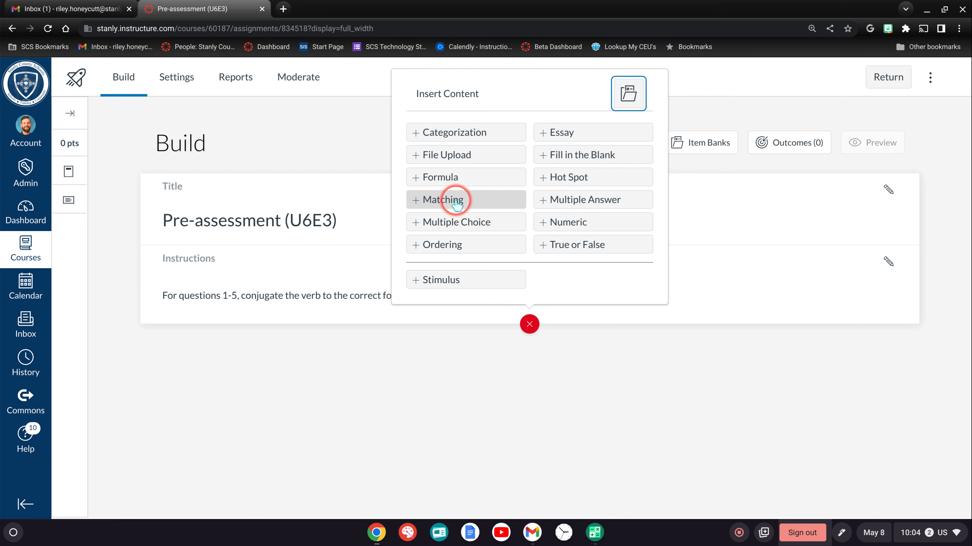
left_click(561, 157)
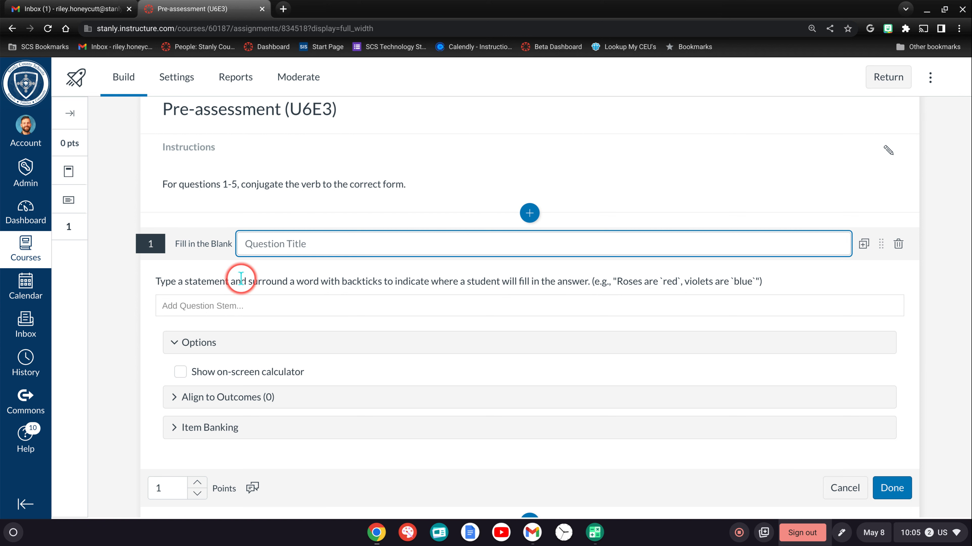
left_click(234, 306)
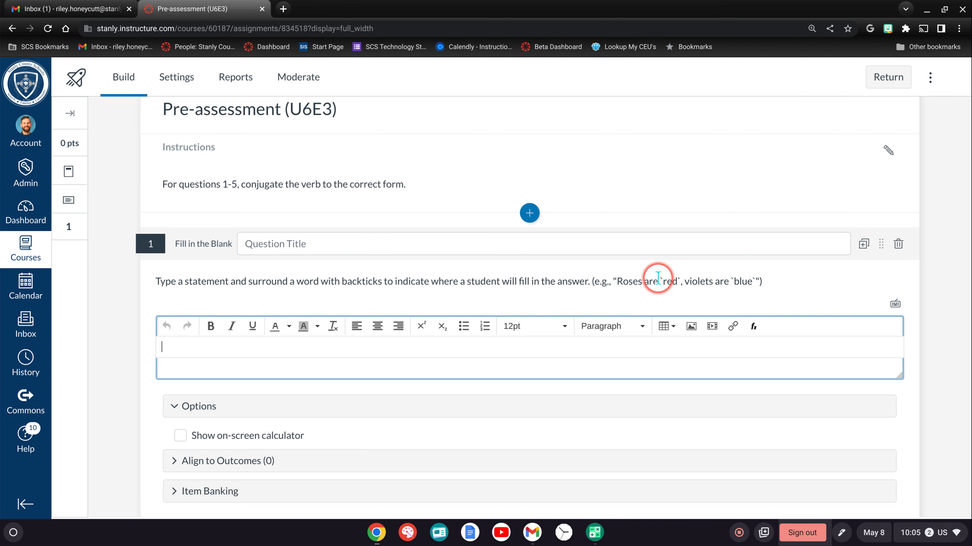
left_click(431, 347)
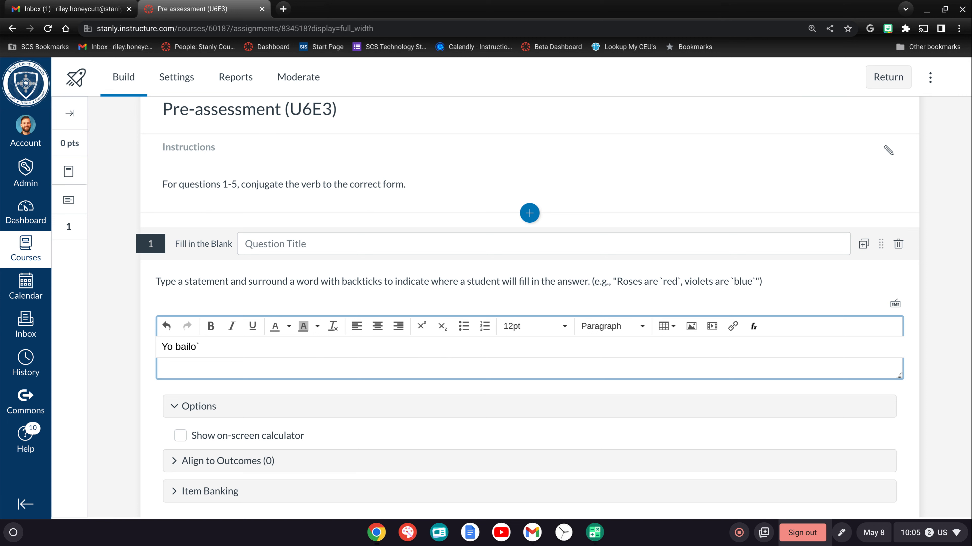
type("`b` en mi casa.")
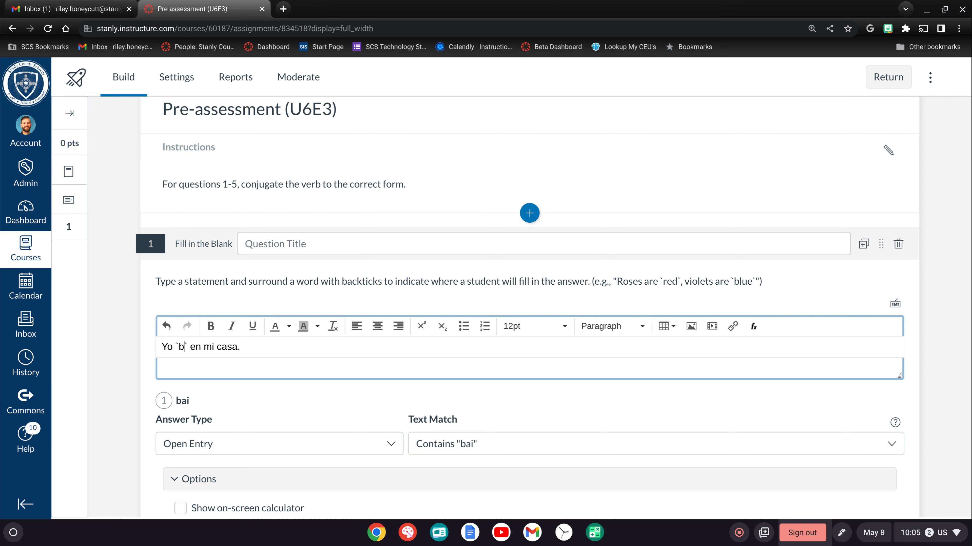
key("BackSpace")
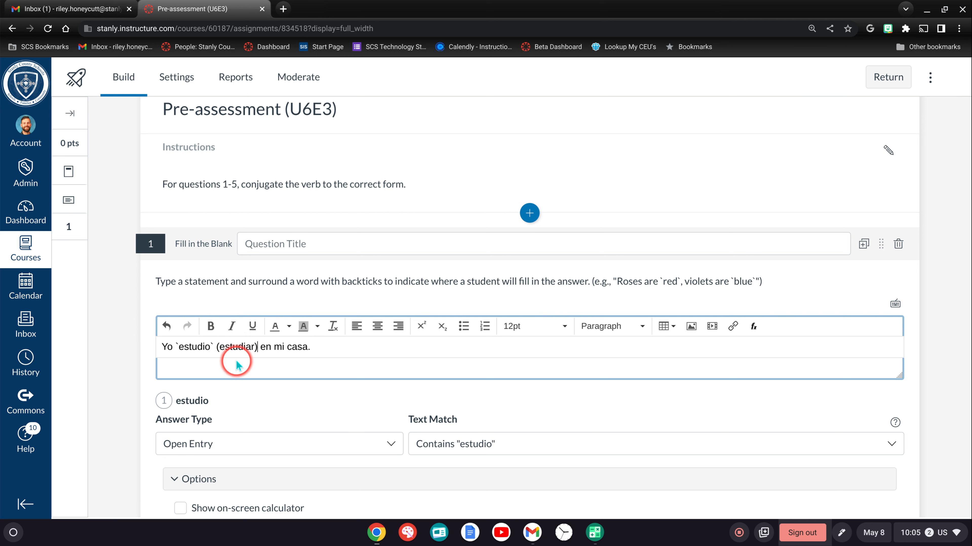
double_click(229, 348)
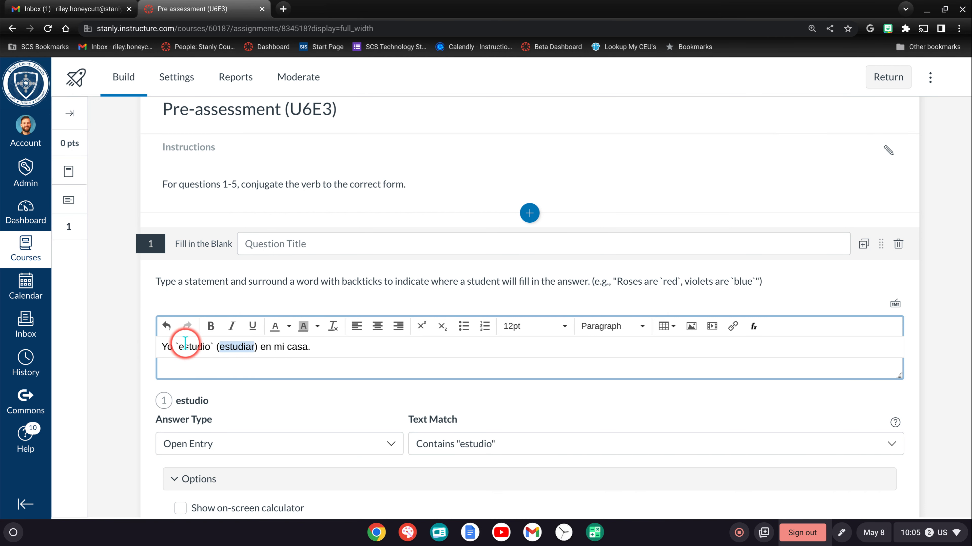
scroll(271, 369, "down", 2)
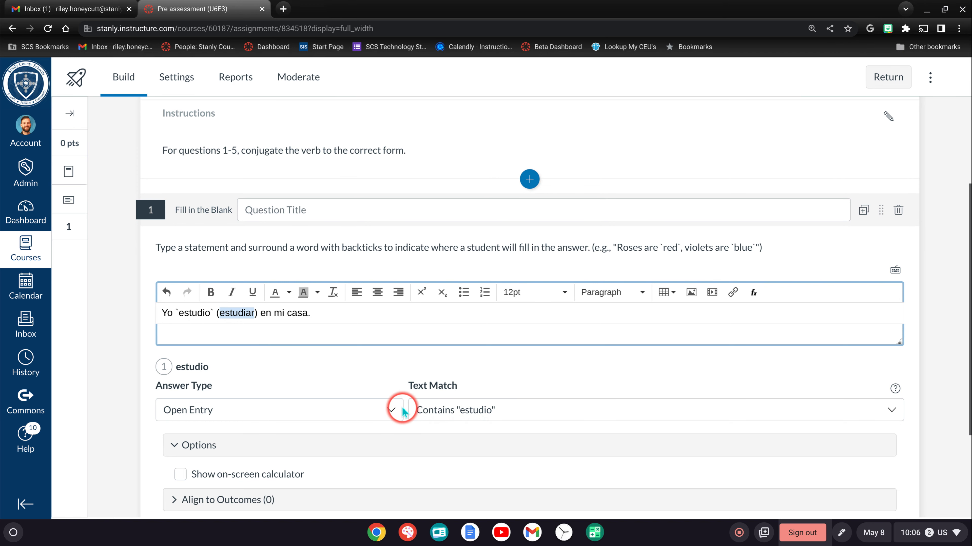
scroll(227, 357, "down", 3)
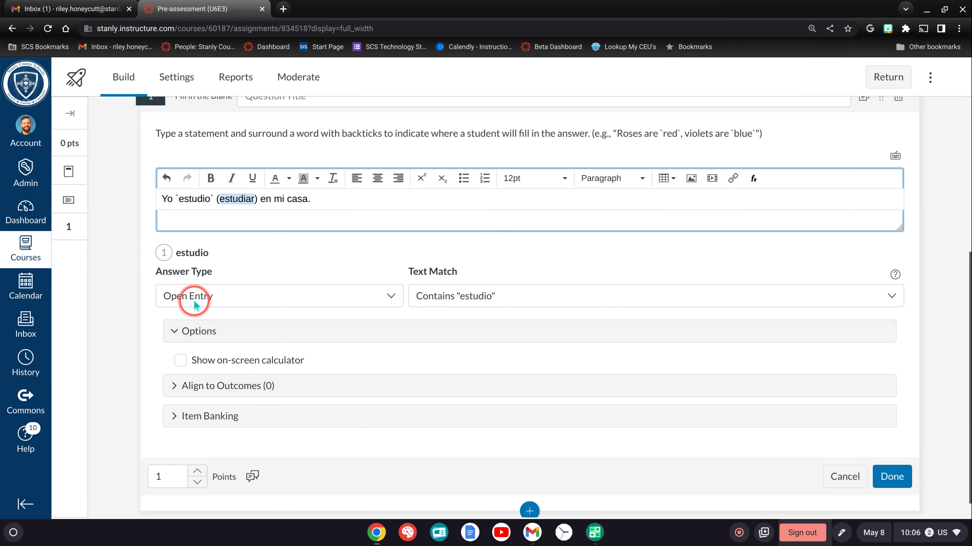
left_click(879, 476)
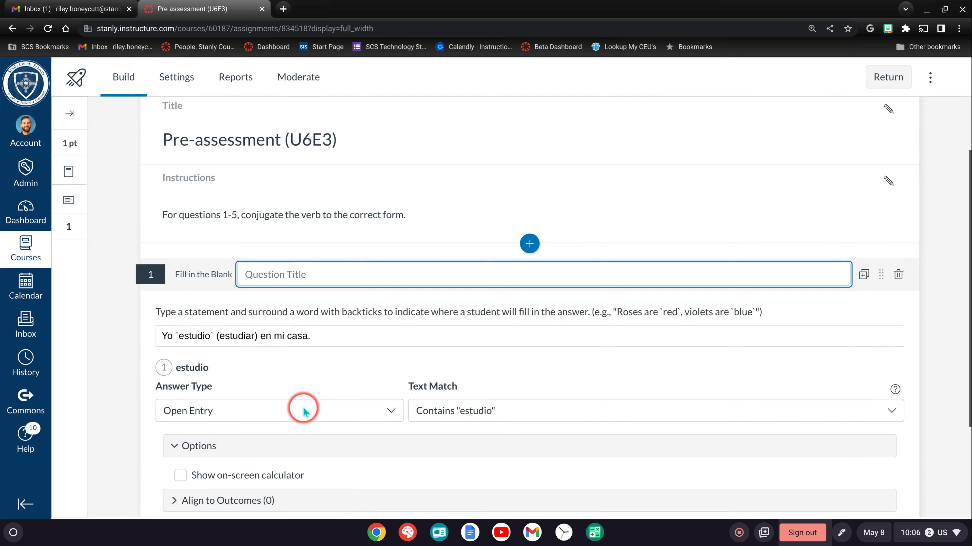
Set the point value of the Fill in the Blank question to 25 and save the question.
scroll(305, 411, "down", 3)
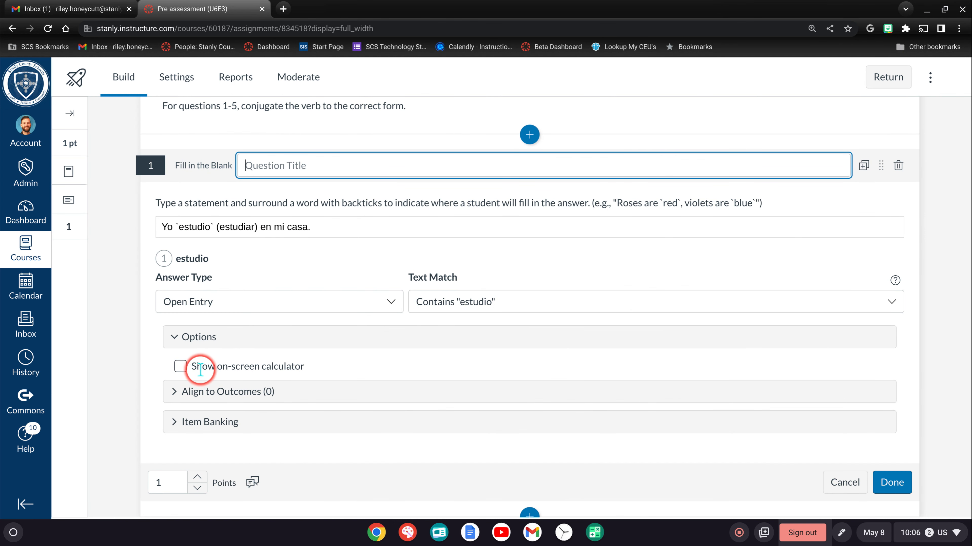
left_click(197, 477)
left_click(198, 478)
left_click(198, 477)
left_click(197, 477)
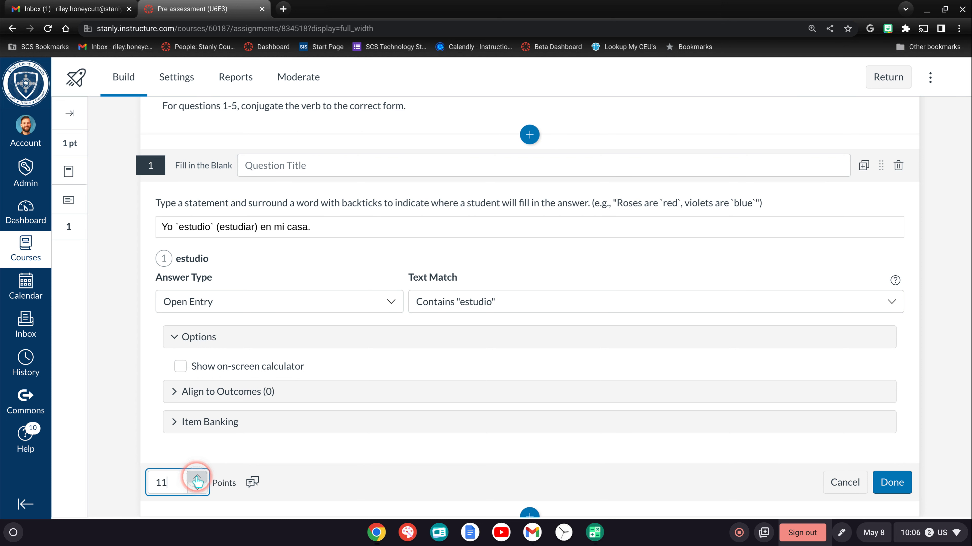
left_click(197, 477)
left_click(198, 477)
left_click(197, 477)
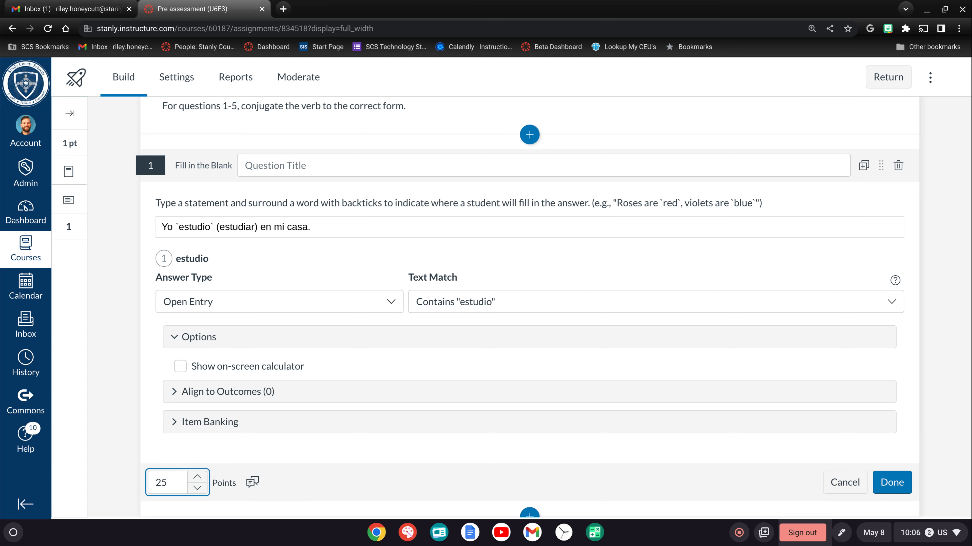
left_click(887, 489)
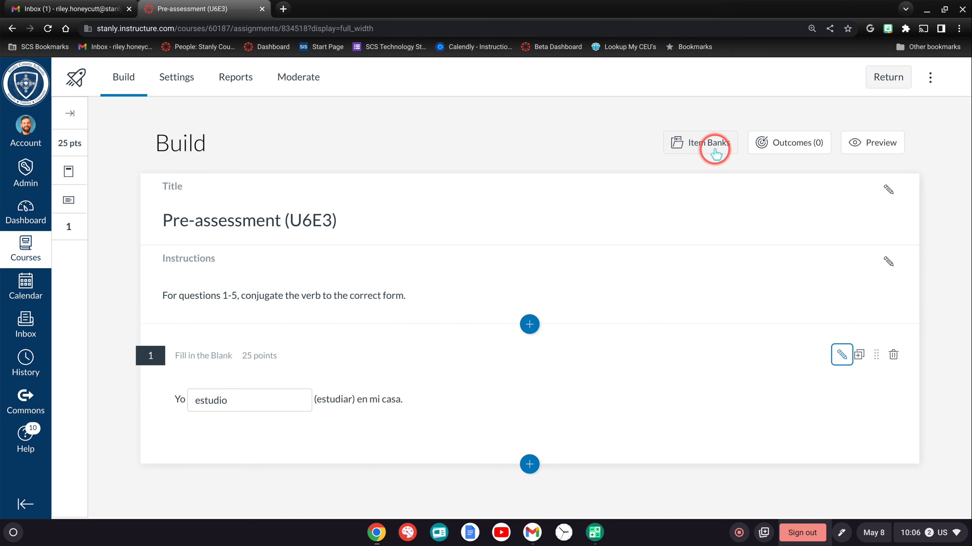
Enable Shuffle questions, Shuffle answers and One question at a time in the quiz settings, and switch the time limit on and off again.
left_click(172, 78)
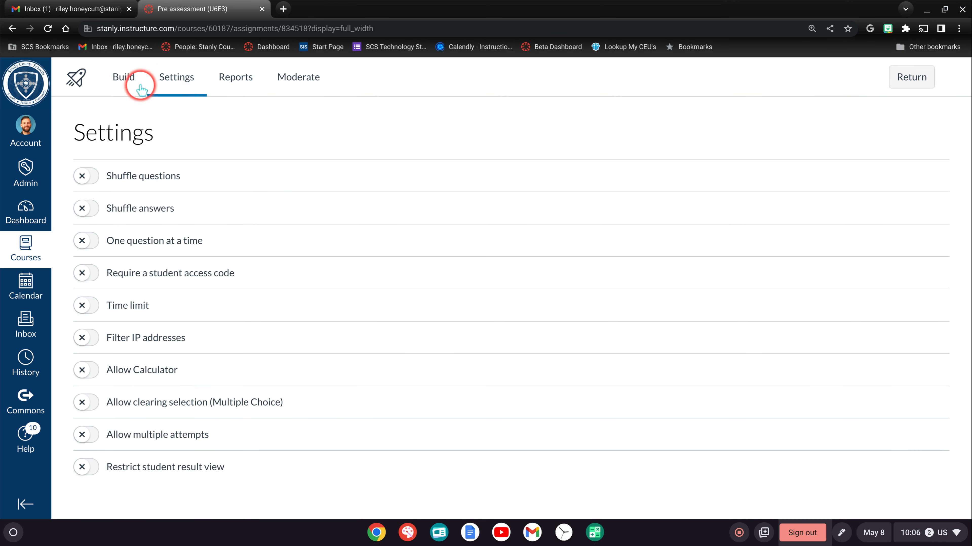
left_click(78, 175)
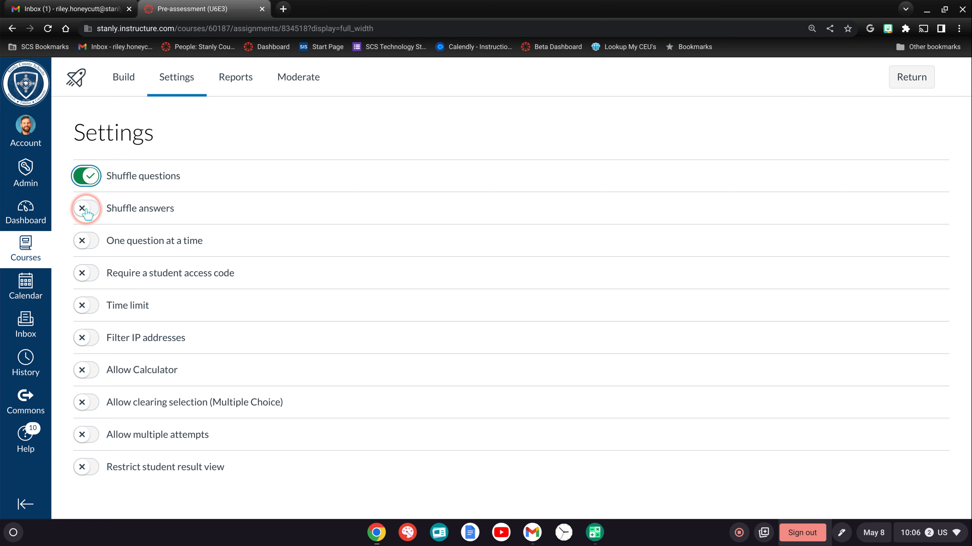
left_click(87, 211)
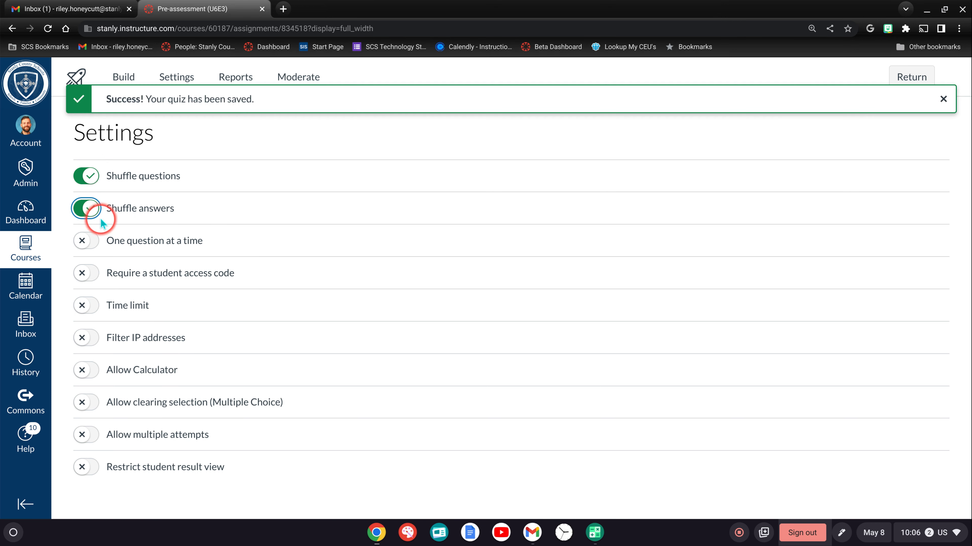
left_click(85, 242)
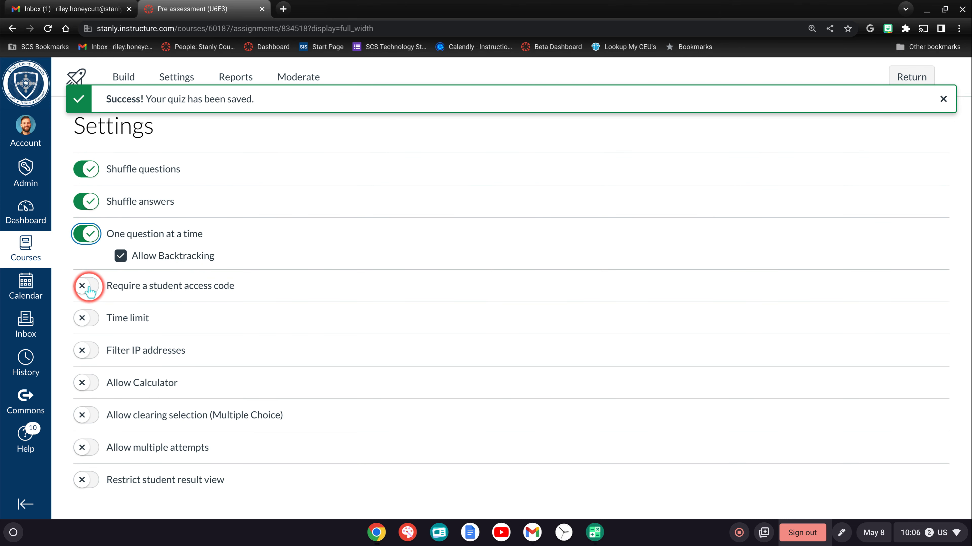
left_click(92, 324)
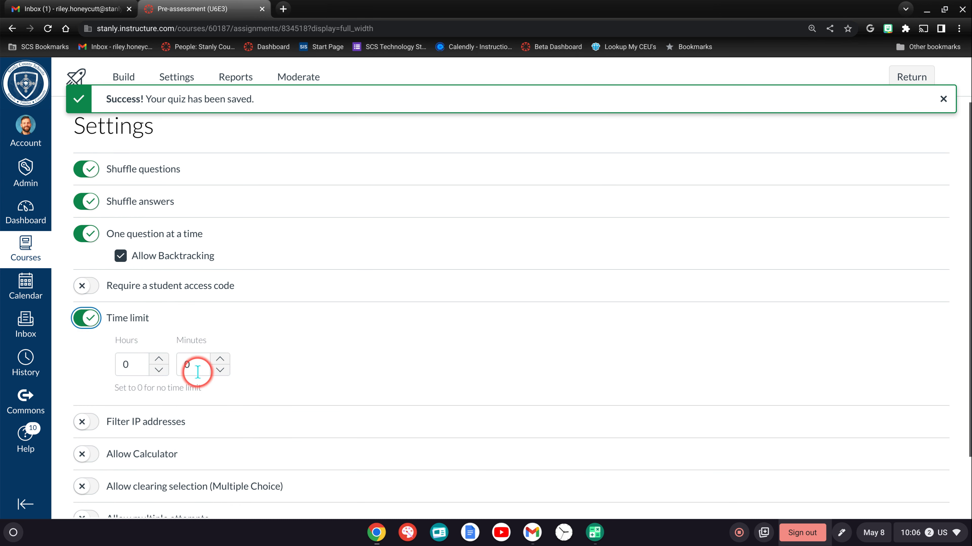
left_click(82, 318)
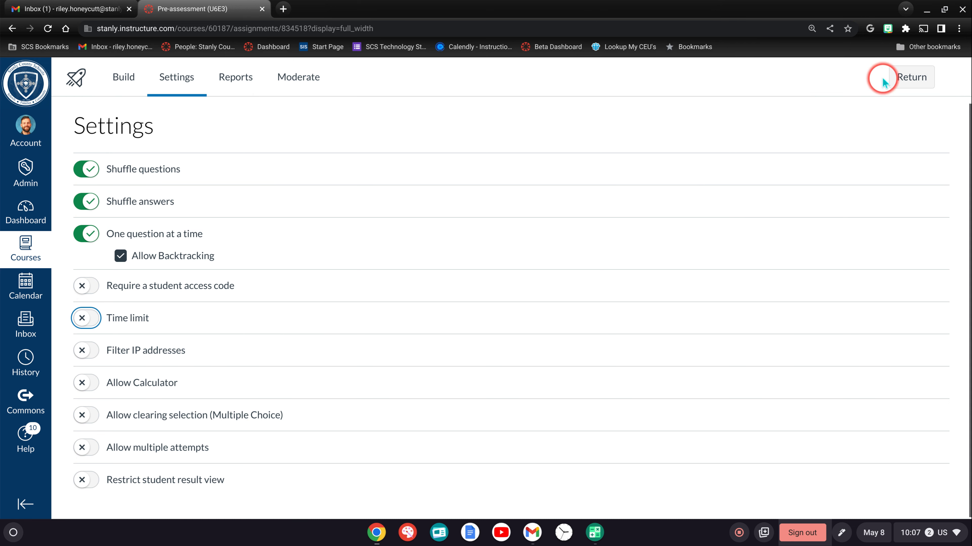
Return to the course modules and locate the Pre-assessment (U6E3) quiz in the list.
left_click(910, 78)
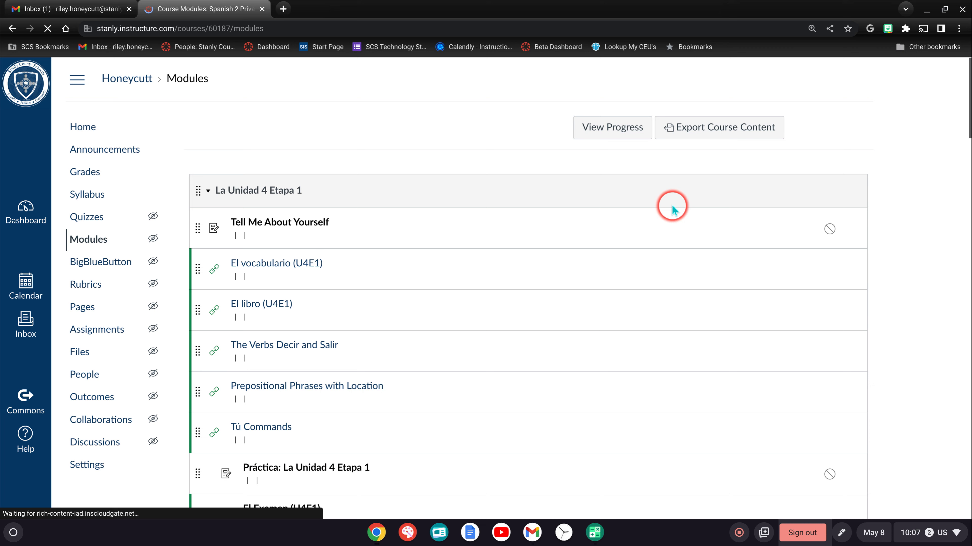
scroll(637, 228, "down", 10)
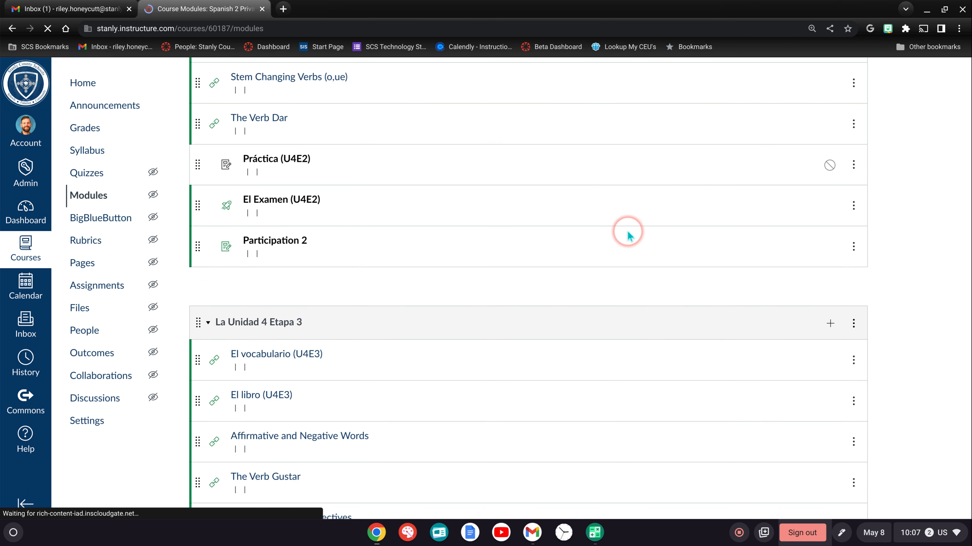
scroll(628, 232, "down", 20)
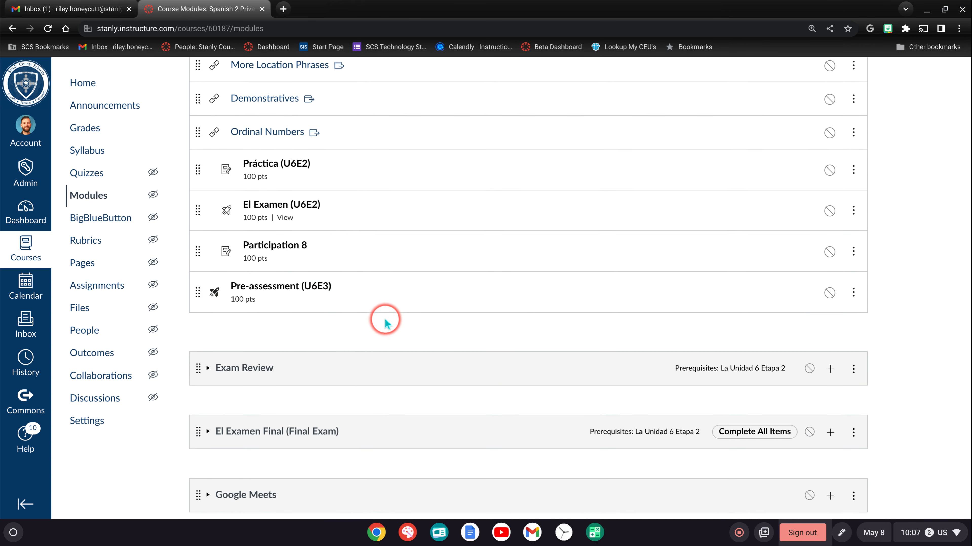
Open El Examen (U4E1) from the La Unidad 4 Etapa 1 module and bring up its quiz statistics.
scroll(385, 323, "up", 4)
scroll(442, 372, "up", 20)
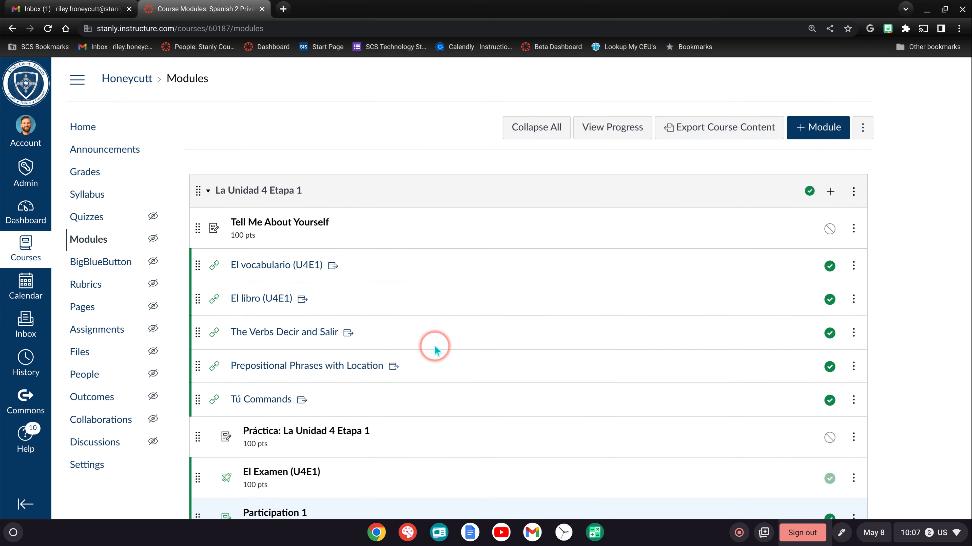
scroll(434, 347, "down", 3)
left_click(287, 369)
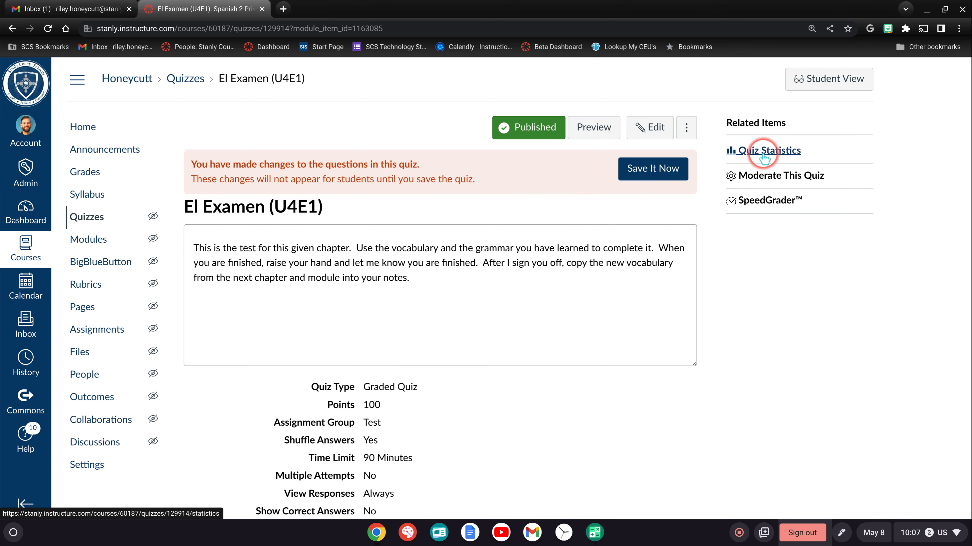
left_click(770, 152)
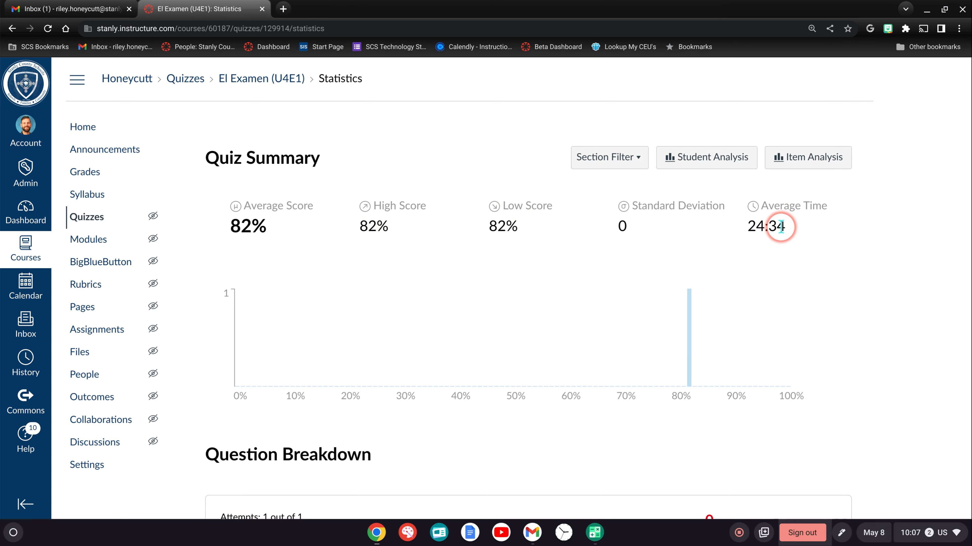
Examine the quiz summary and the per-question answer breakdown in the El Examen (U4E1) statistics.
scroll(780, 227, "down", 1)
scroll(775, 232, "up", 1)
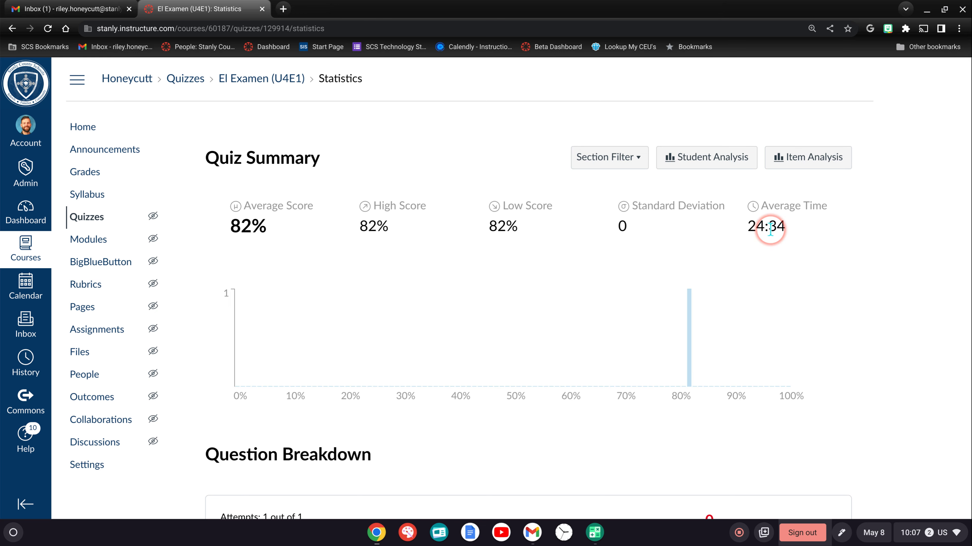
scroll(767, 229, "down", 5)
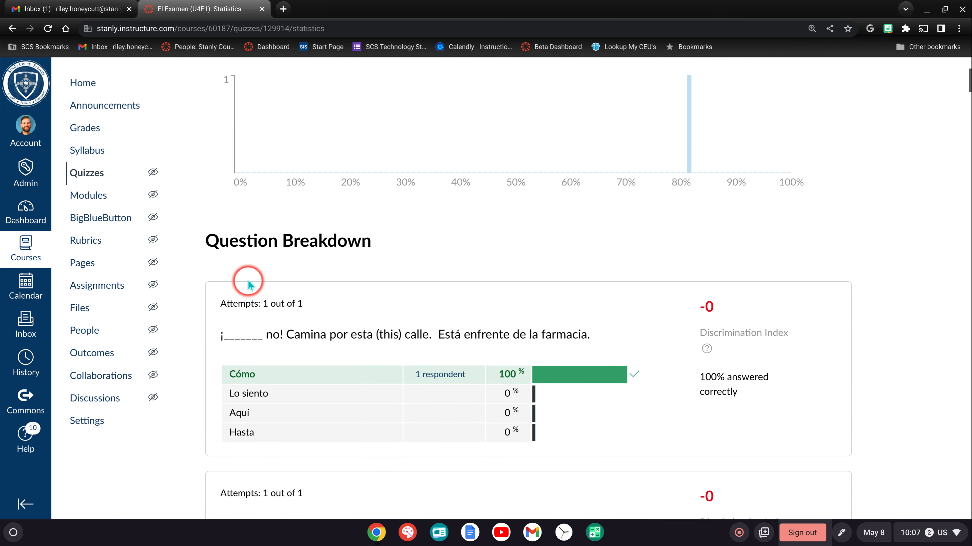
scroll(300, 302, "down", 10)
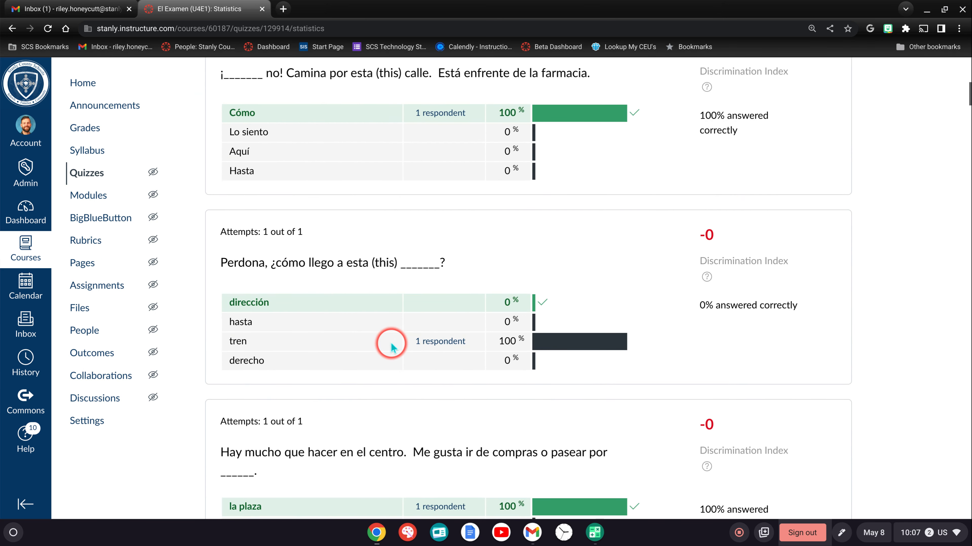
scroll(455, 329, "up", 12)
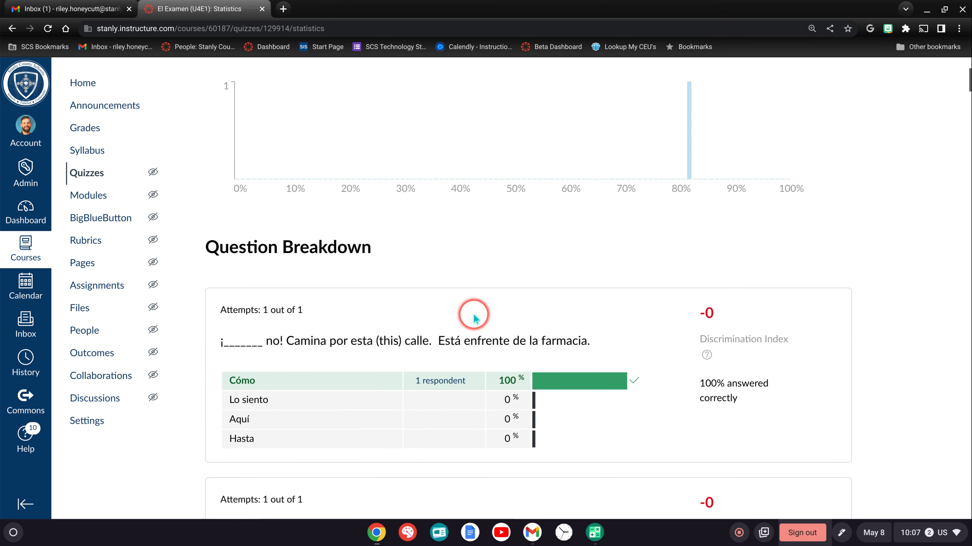
scroll(475, 319, "up", 4)
scroll(475, 317, "down", 6)
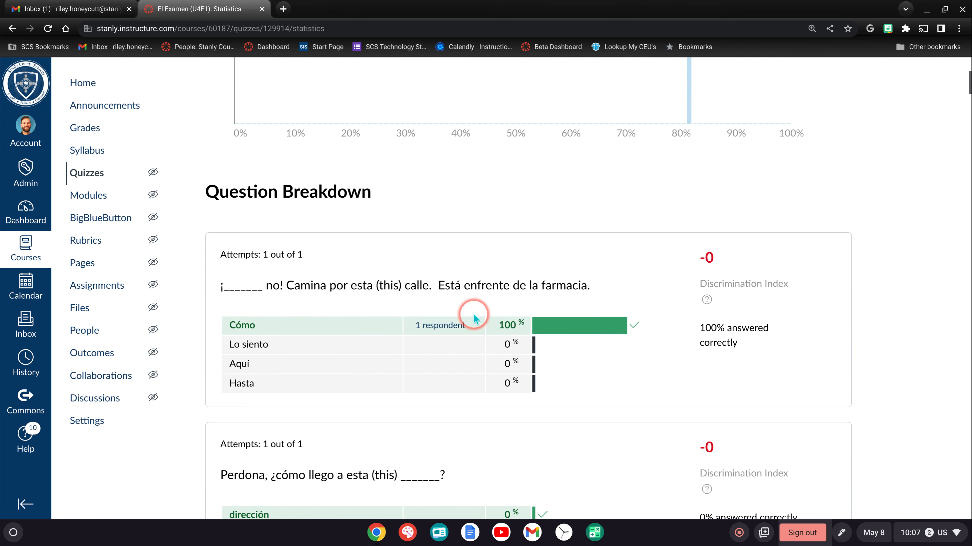
scroll(475, 315, "down", 3)
scroll(473, 313, "up", 9)
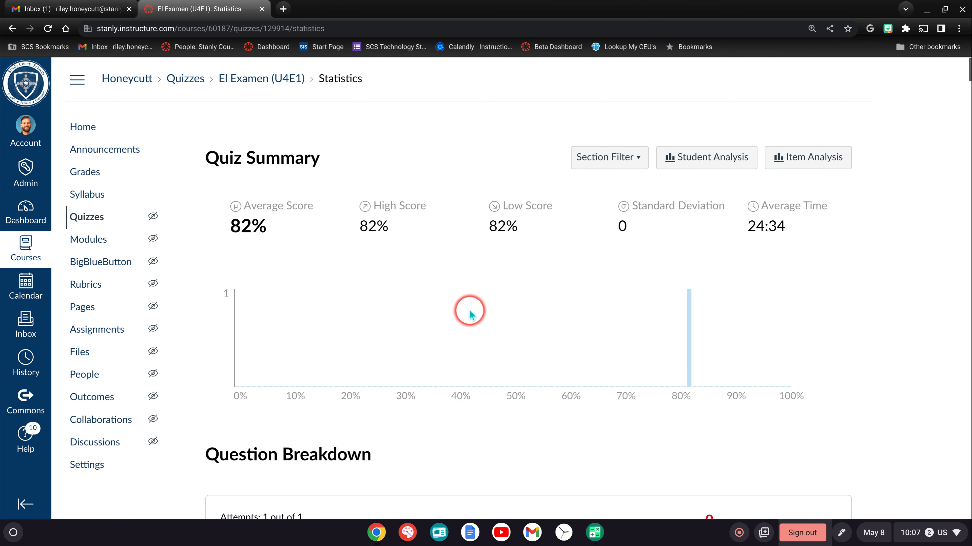